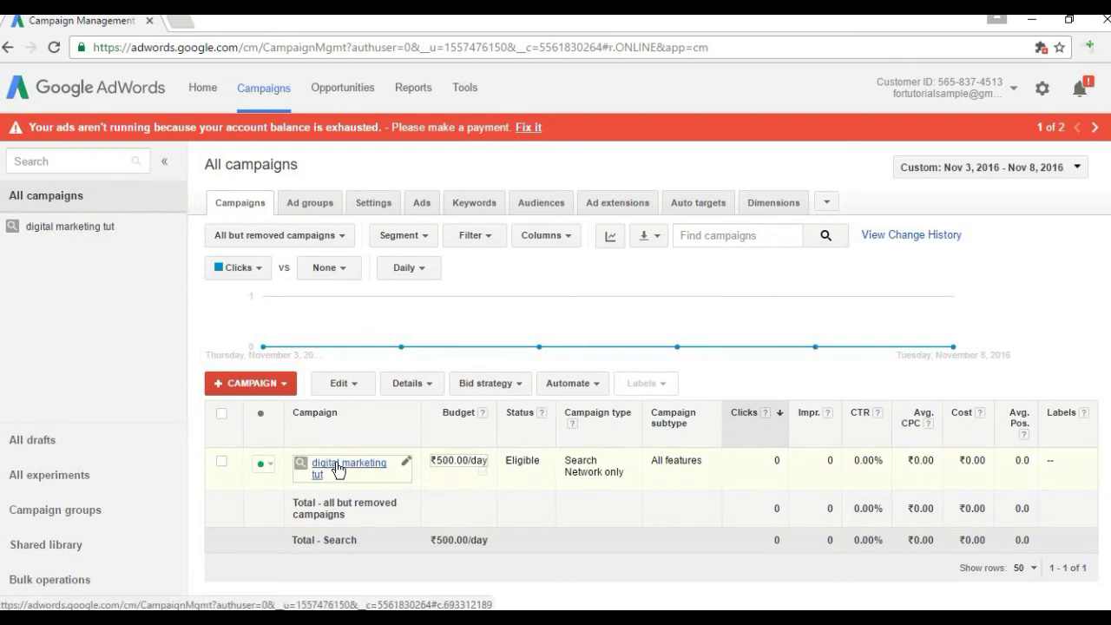
Open the ads of the "digital marketing tut" campaign and start a new text ad
click(337, 468)
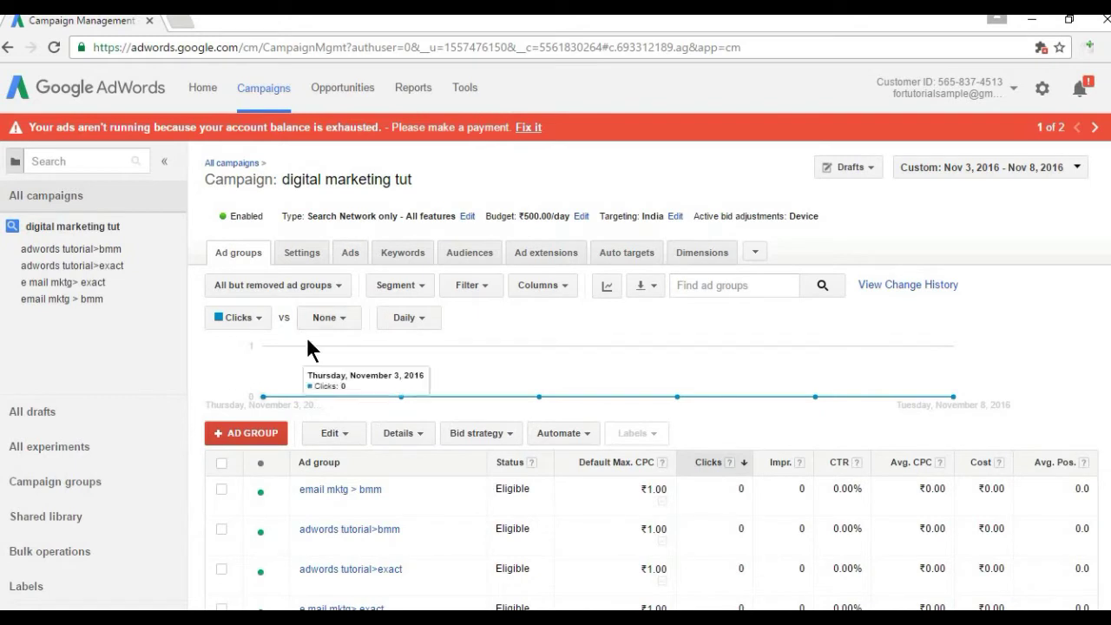
click(352, 260)
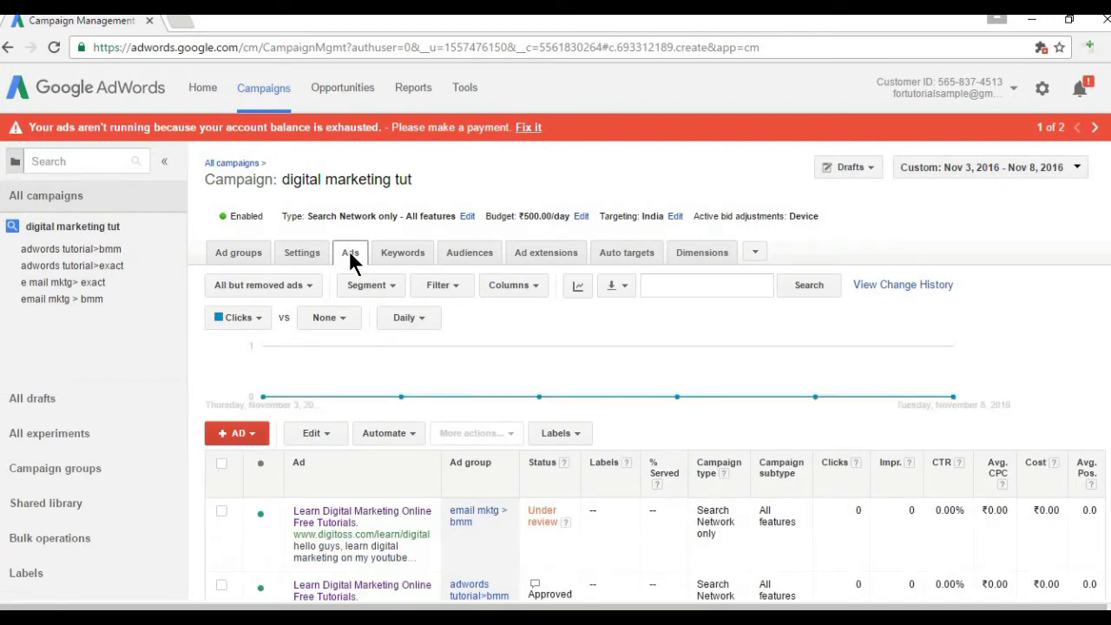
click(250, 434)
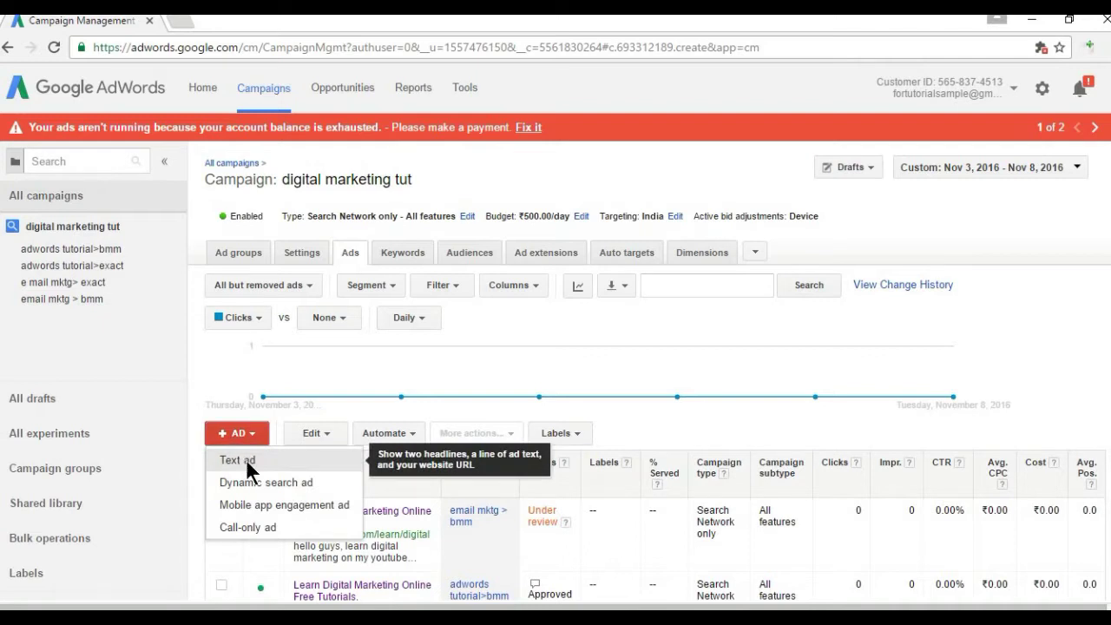
click(248, 467)
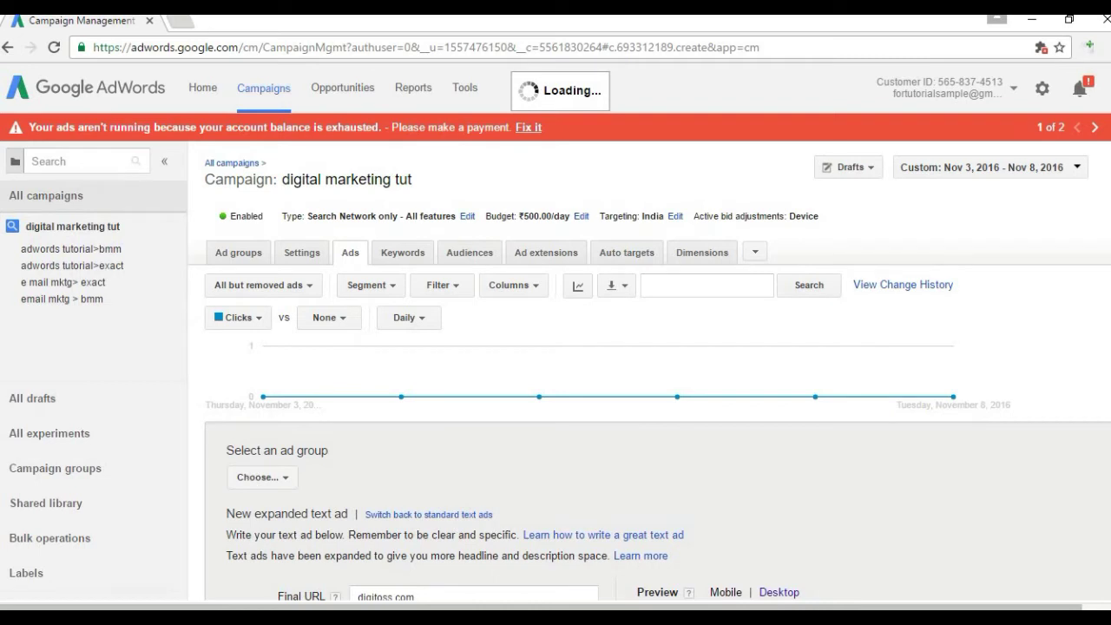
Choose "adwords tutorial>bmm" as the ad group for the new text ad
scroll(658, 370, down, 2)
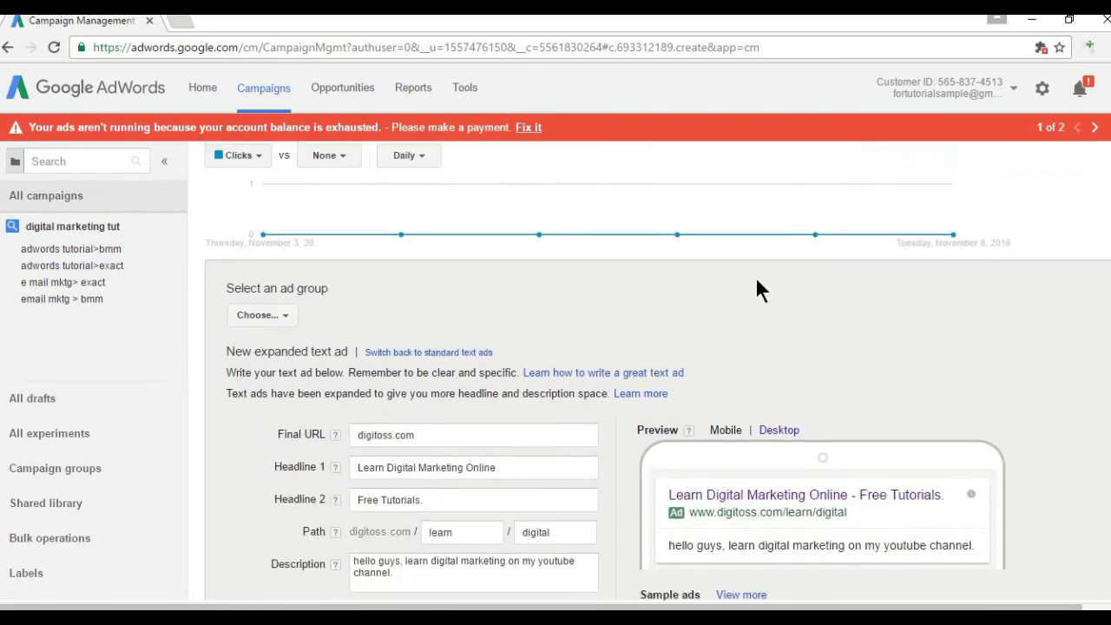
click(284, 316)
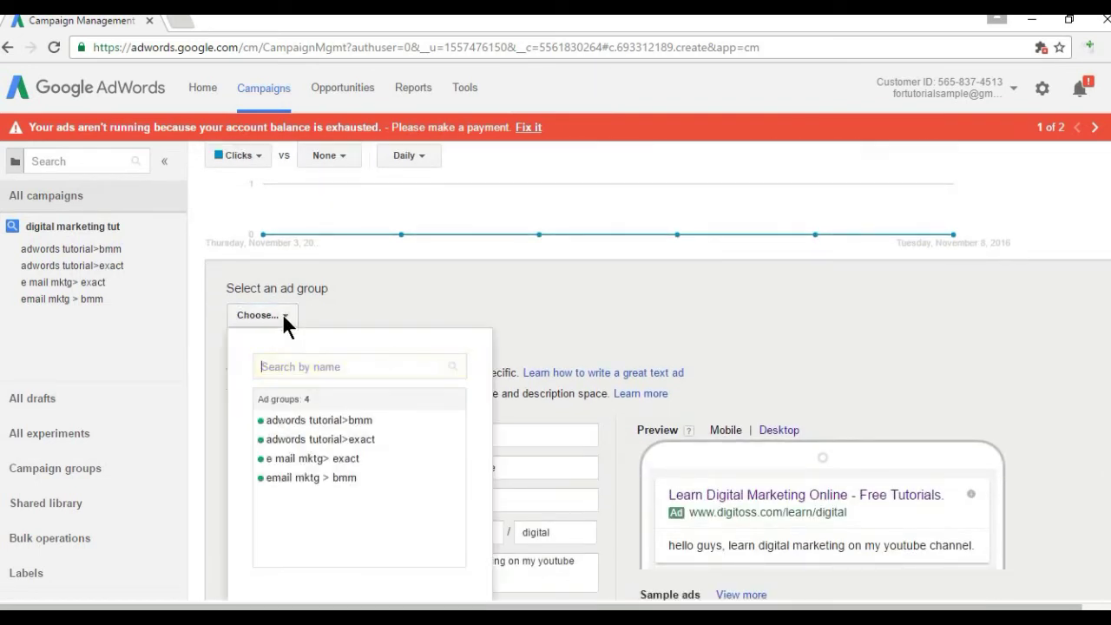
click(287, 426)
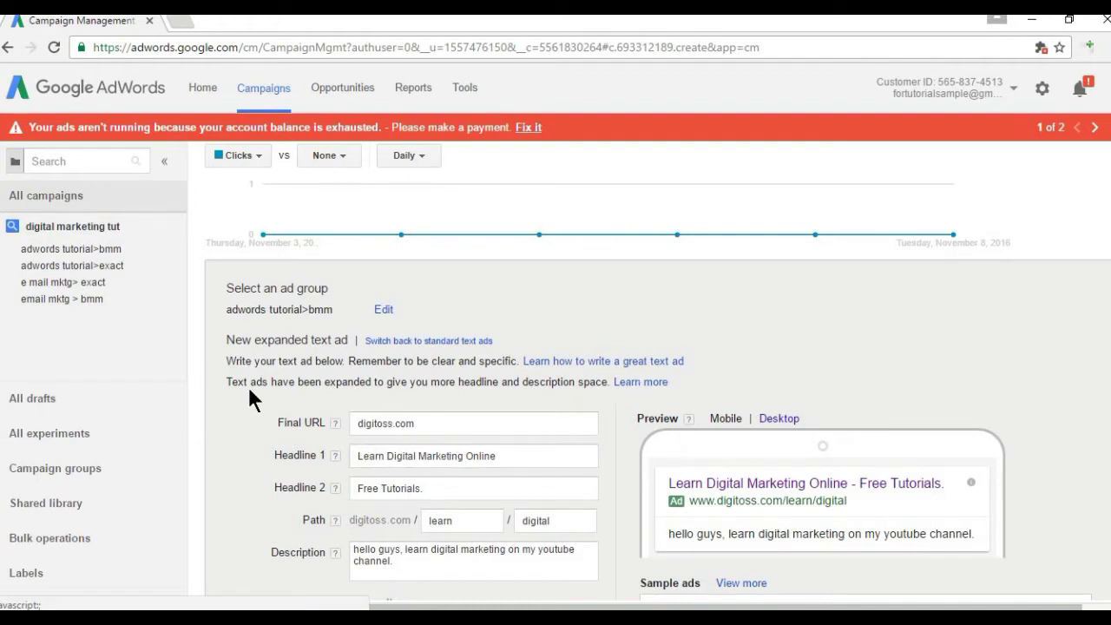
Clear the prefilled final URL, both headlines, both path fields and the description of the expanded text ad
click(426, 423)
key(ctrl+a)
key(BackSpace)
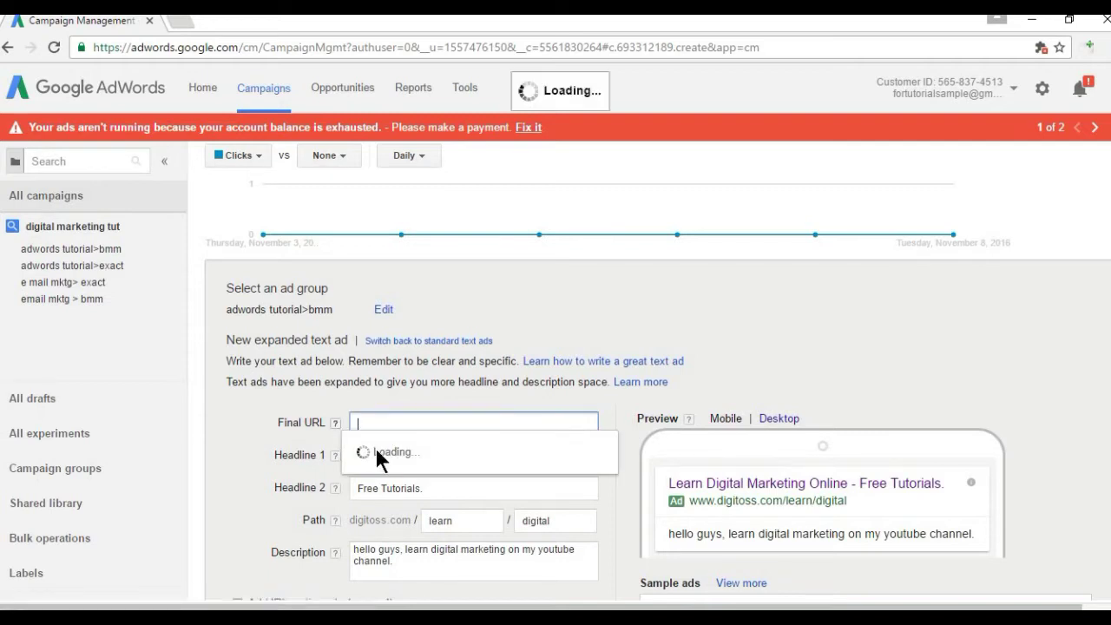
click(250, 498)
drag(527, 453, 355, 463)
key(BackSpace)
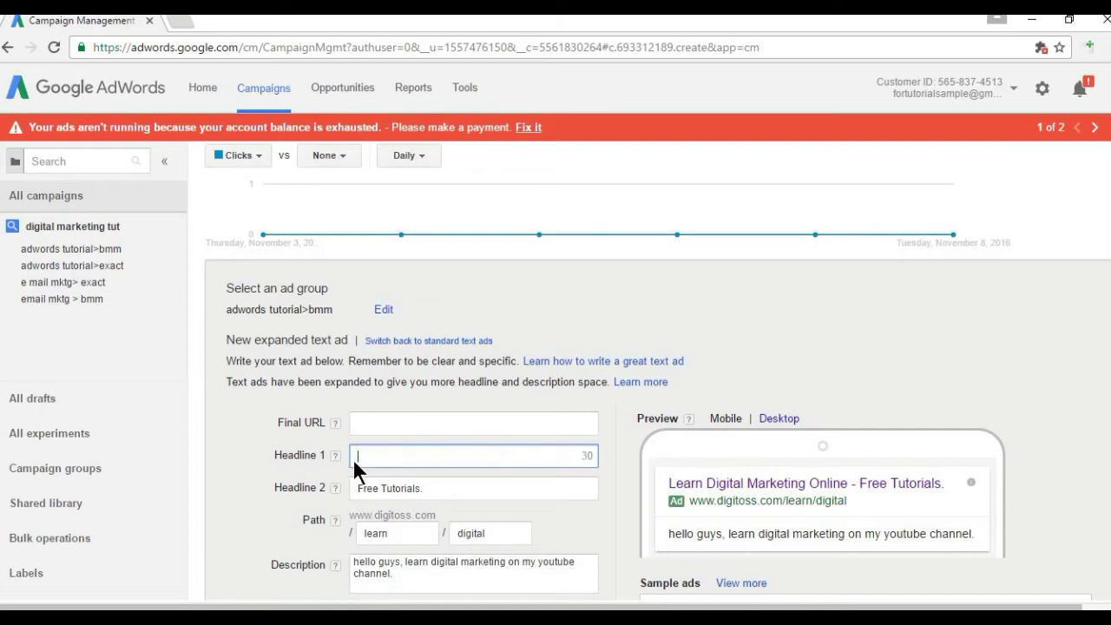
drag(441, 491, 346, 491)
key(BackSpace)
drag(400, 534, 335, 532)
key(BackSpace)
drag(498, 525, 449, 530)
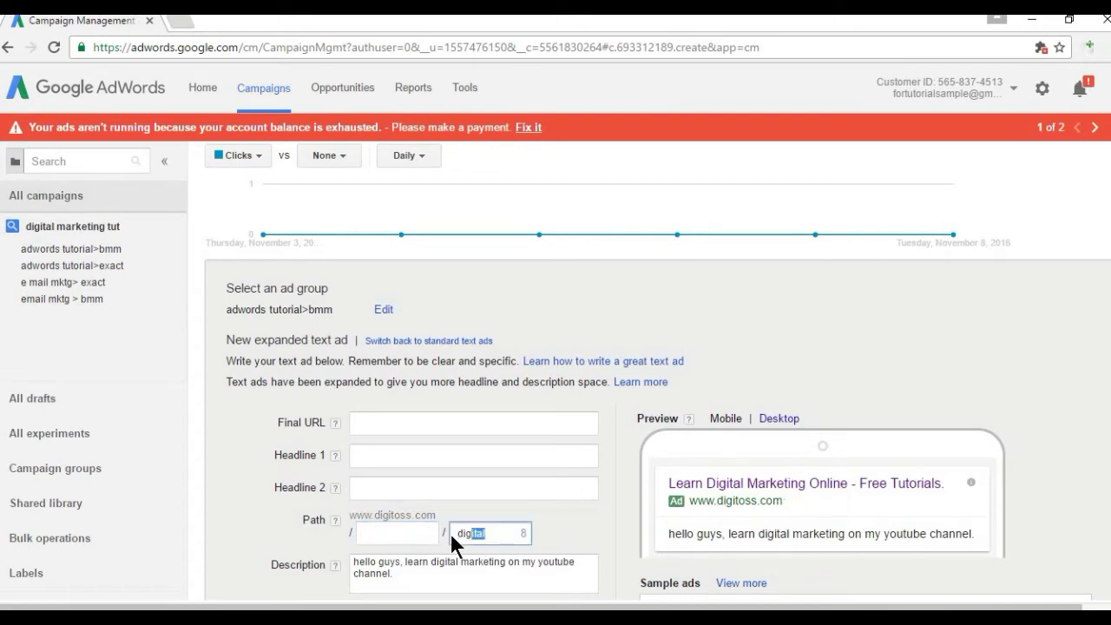
key(BackSpace)
drag(429, 585, 333, 568)
key(BackSpace)
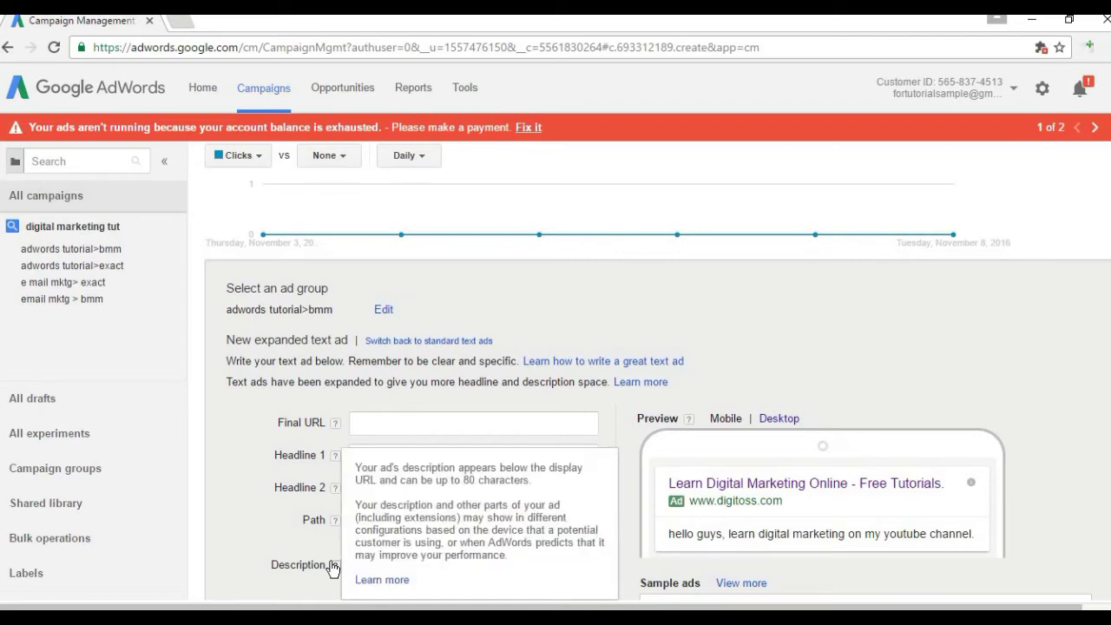
key(Tab)
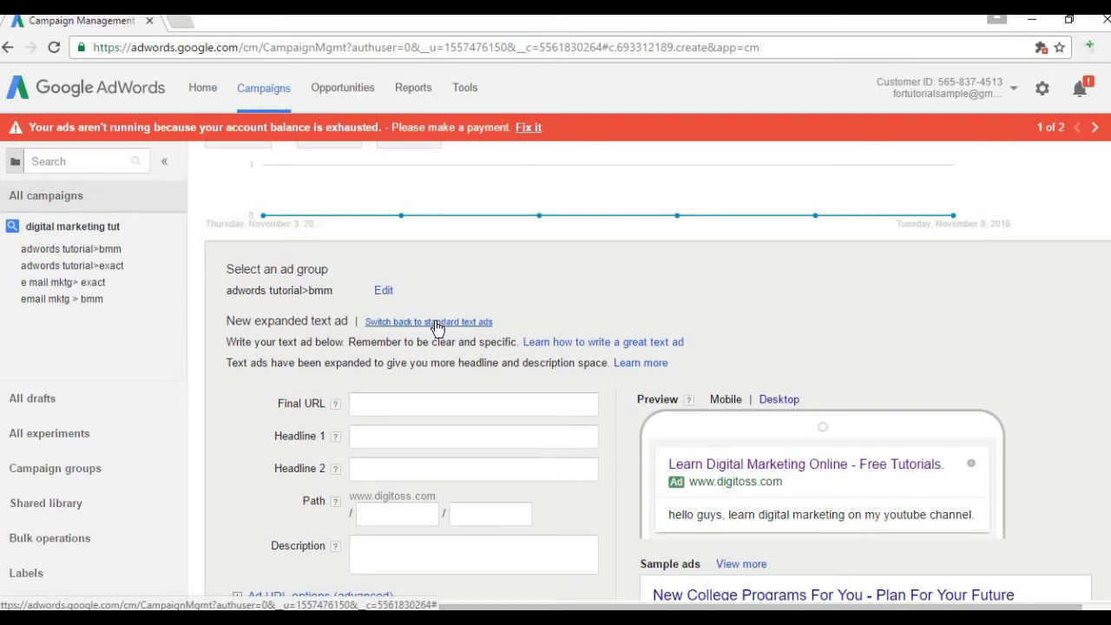
Switch the new ad to the standard text ad format and enter "digital" as its headline
click(437, 323)
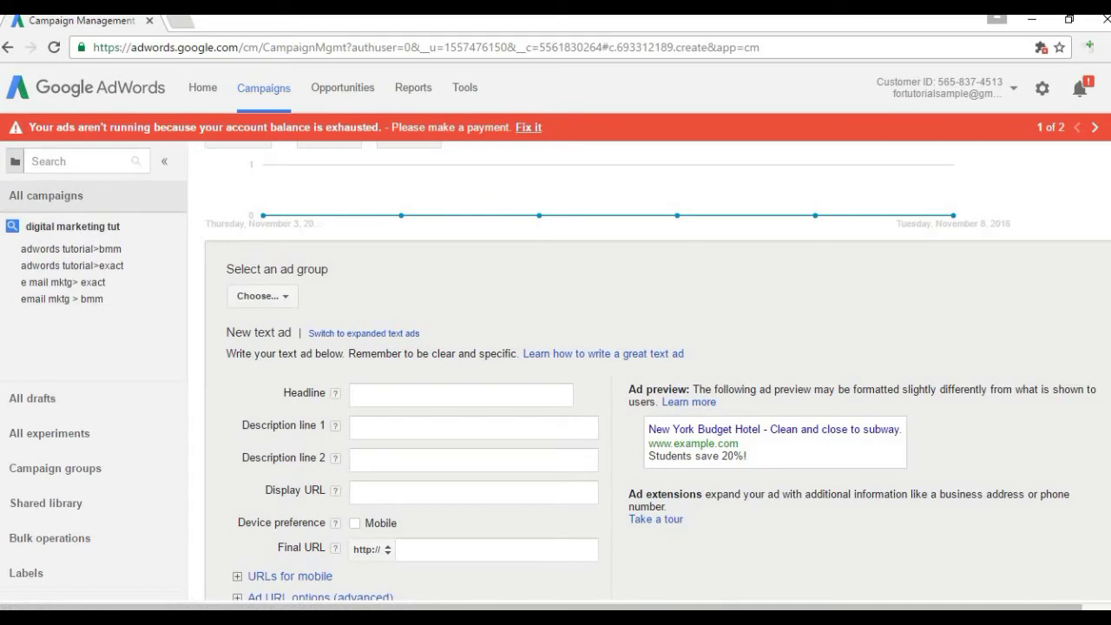
scroll(658, 369, down, 2)
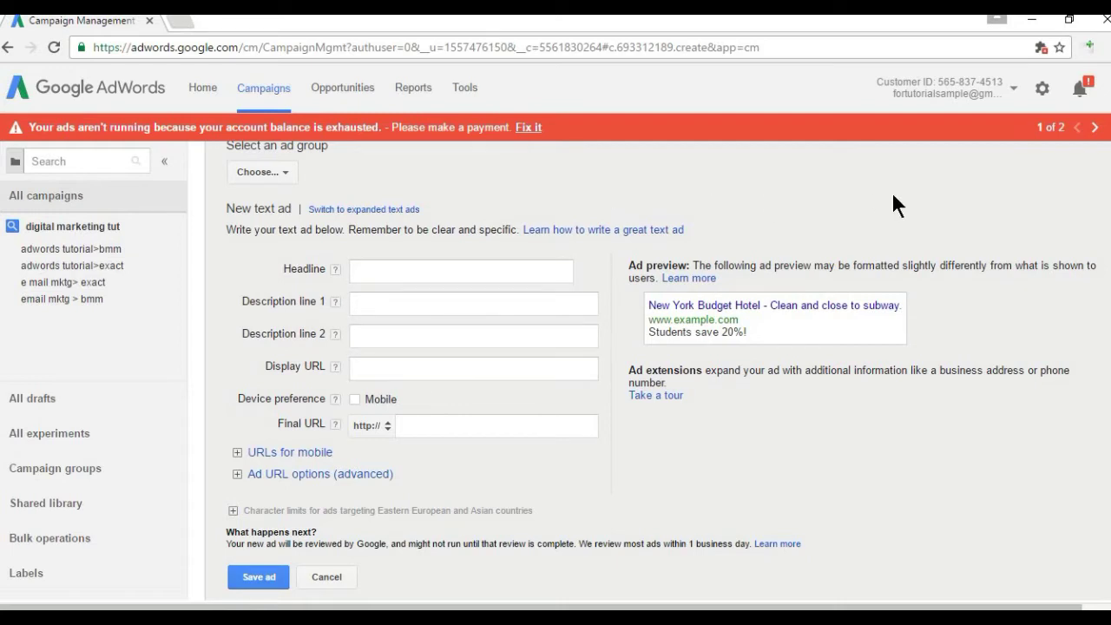
click(378, 270)
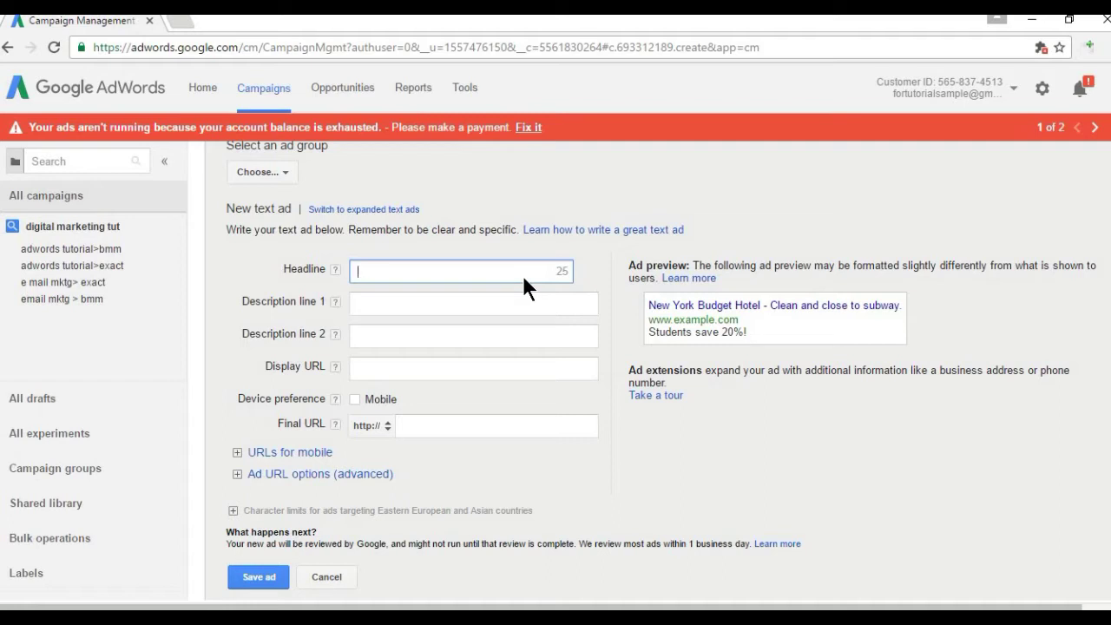
text(digital)
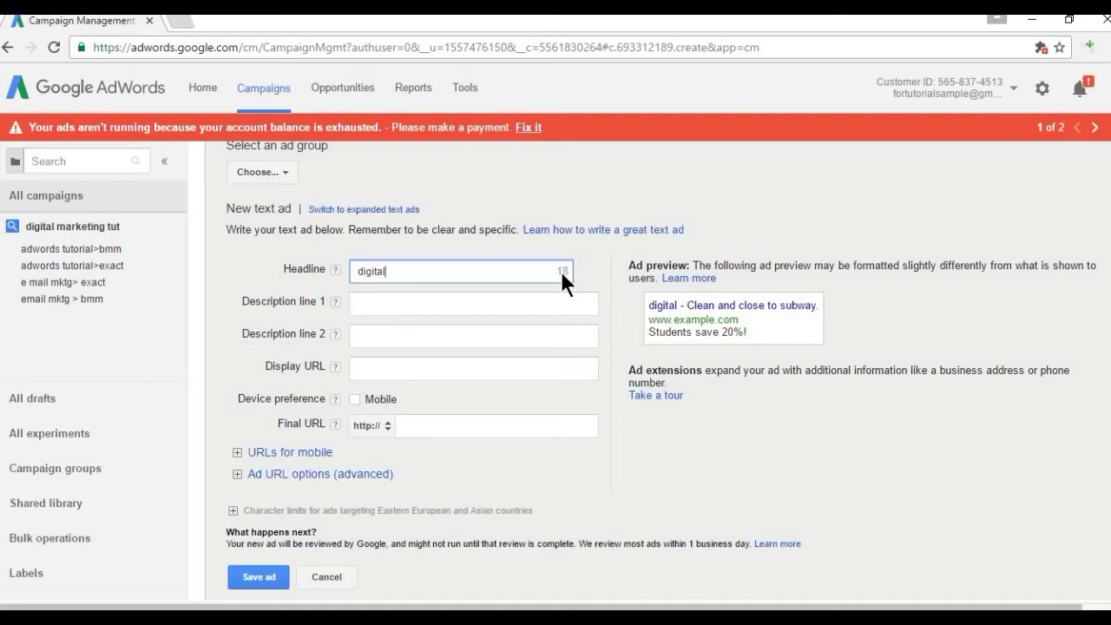
Examine the description lines, display URL, device preference help and final URL field of the standard text ad
click(460, 305)
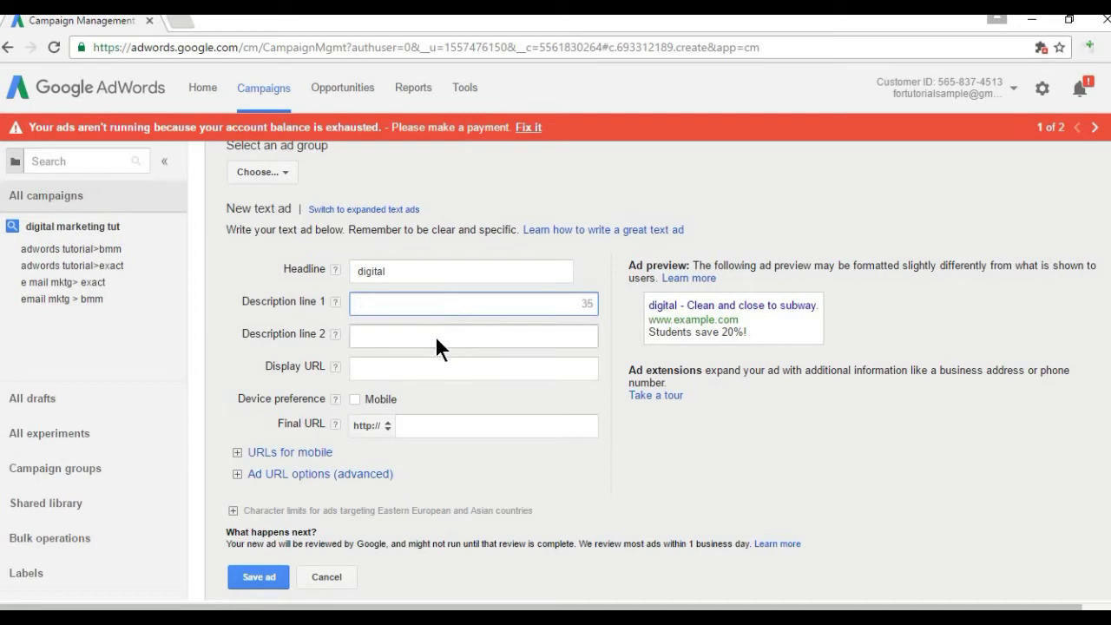
click(442, 339)
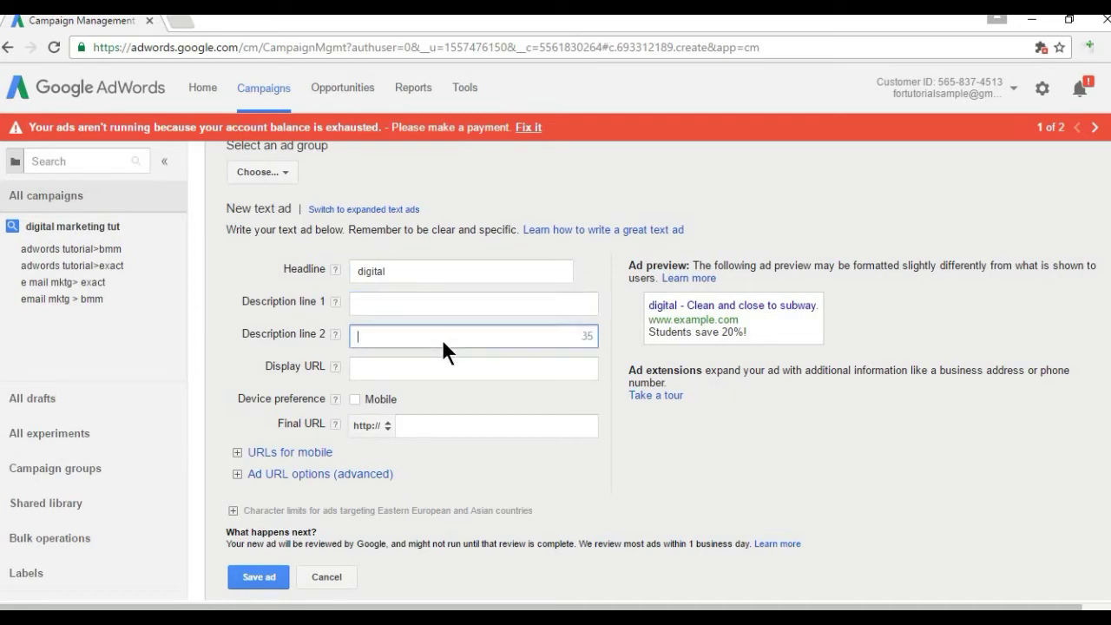
click(366, 374)
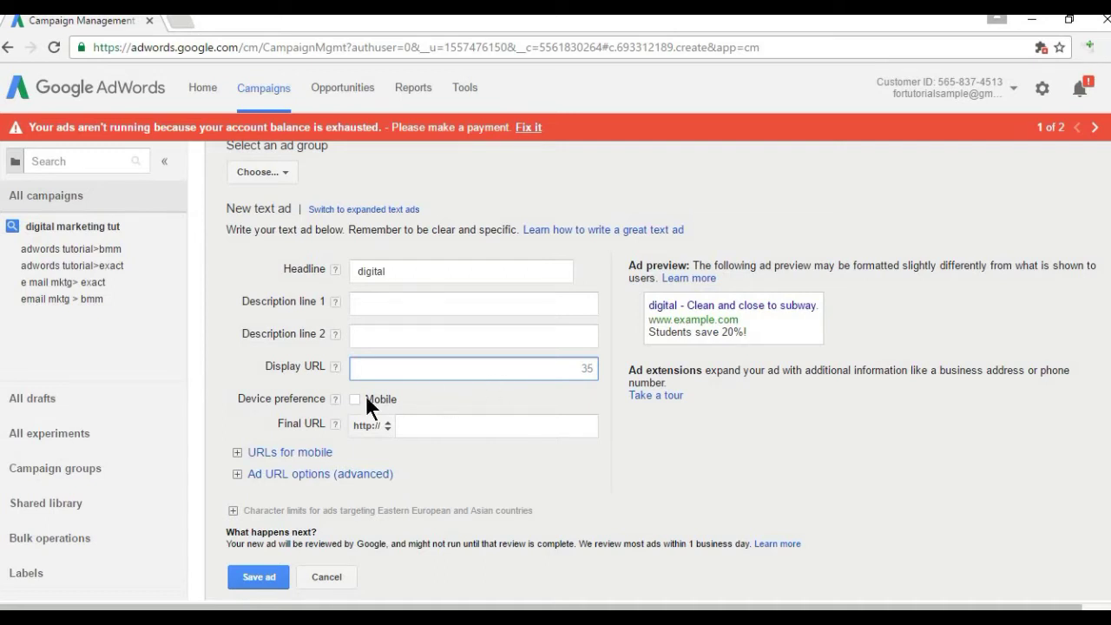
click(337, 399)
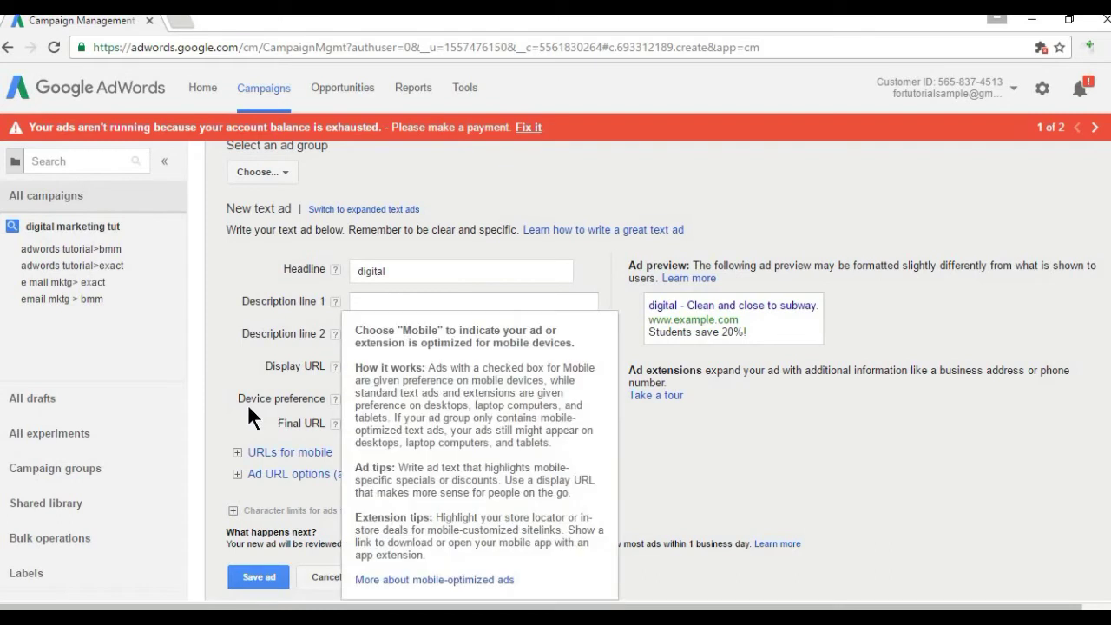
click(771, 512)
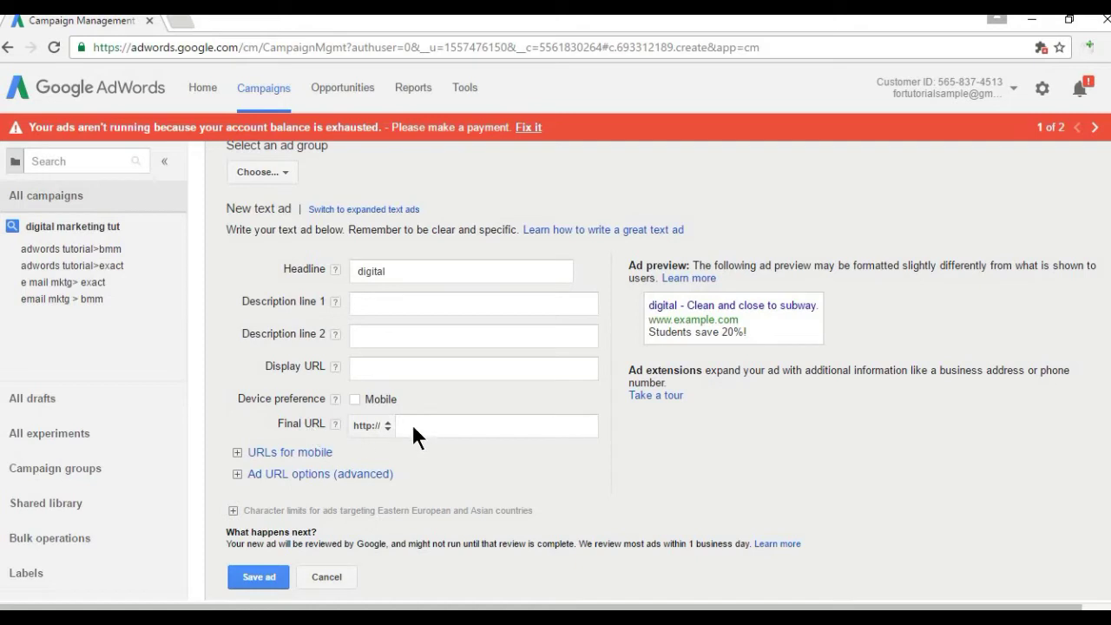
click(432, 438)
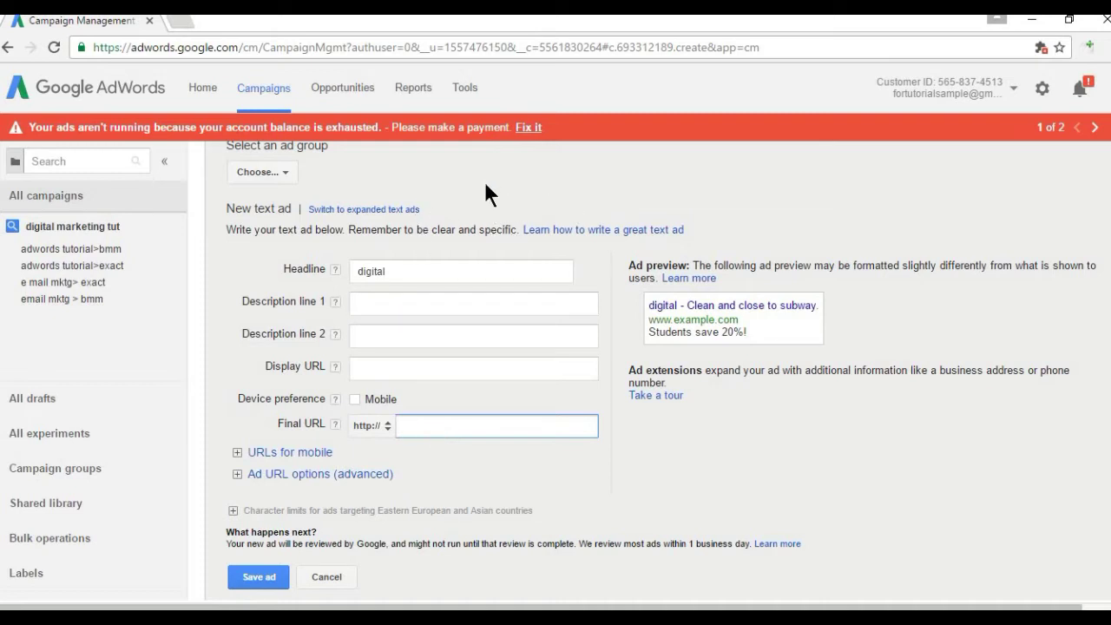
Erase the standard text ad's headline and check the character limits of both description lines
click(467, 271)
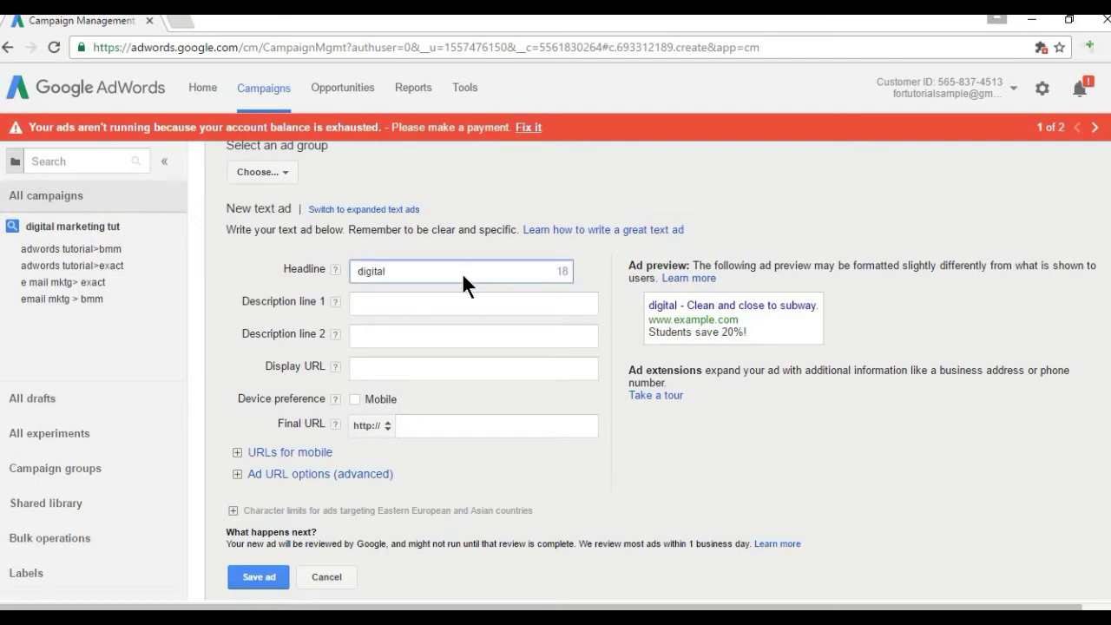
key(BackSpace)
key(BackSpace)
key(BackSpace)
key(BackSpace)
key(BackSpace)
key(BackSpace)
key(BackSpace)
click(448, 305)
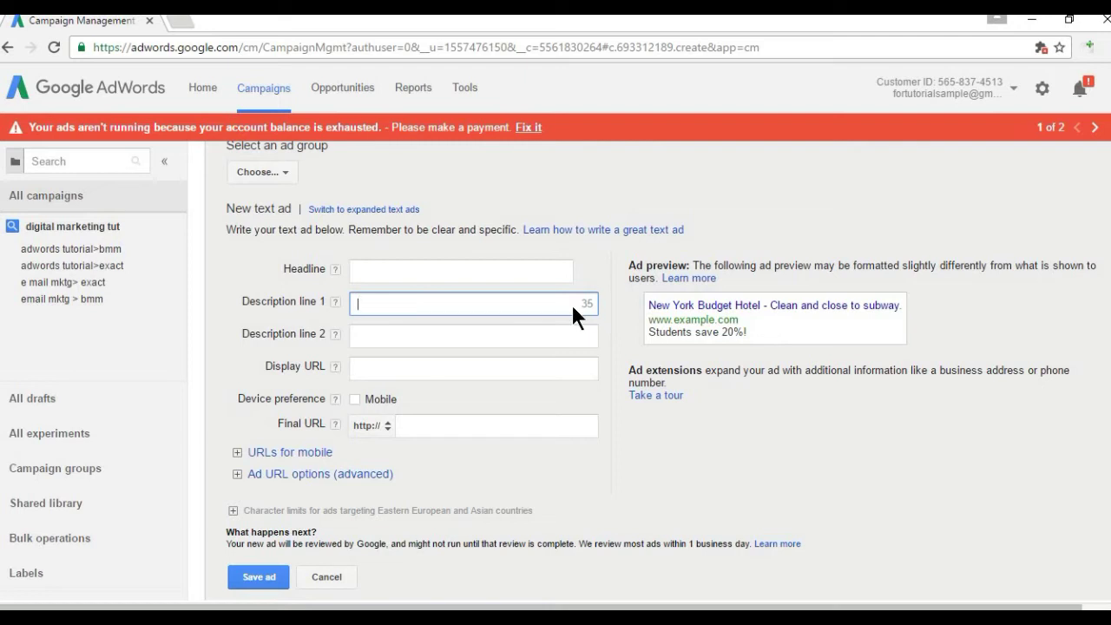
click(567, 335)
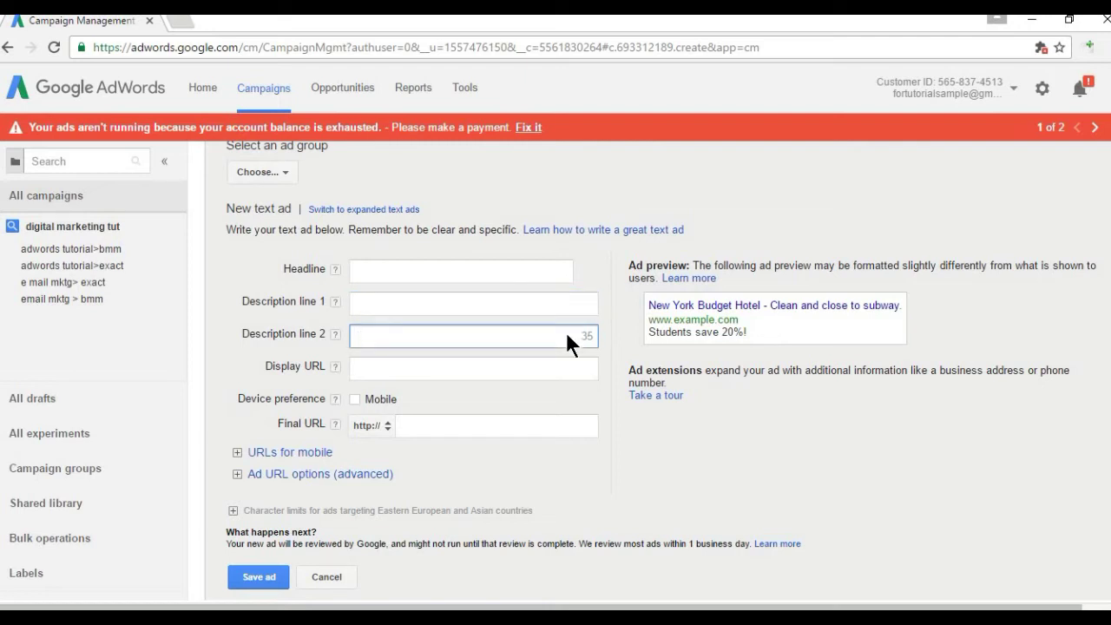
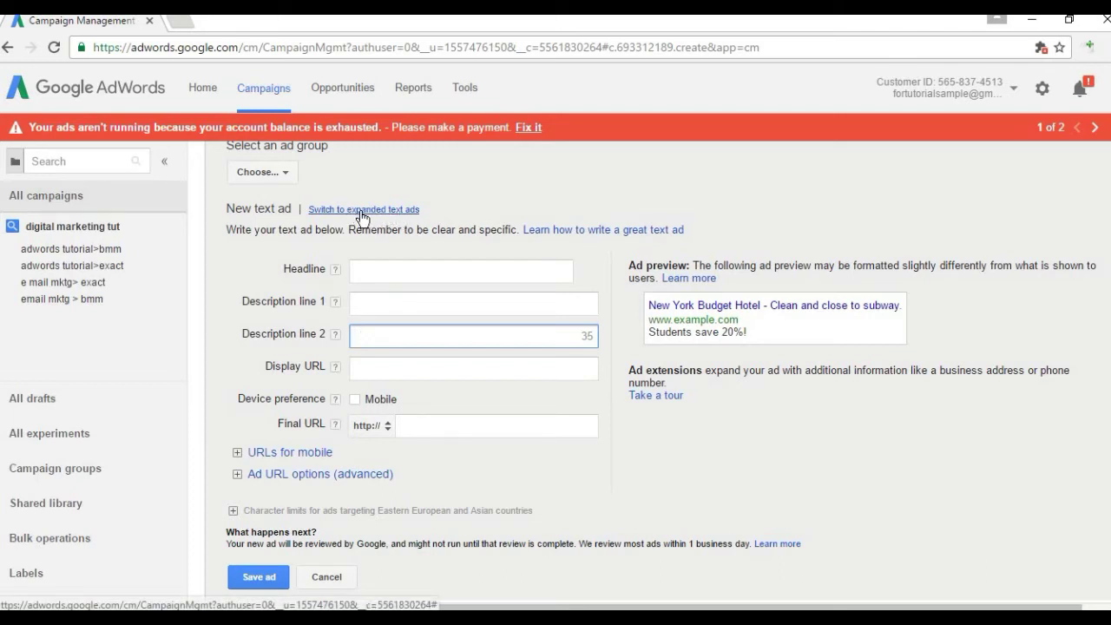
Switch the new ad back to the expanded text ad format and erase the prefilled final URL
click(361, 211)
click(442, 292)
key(BackSpace)
key(BackSpace)
key(BackSpace)
key(BackSpace)
key(BackSpace)
key(BackSpace)
key(BackSpace)
key(BackSpace)
key(BackSpace)
key(BackSpace)
key(BackSpace)
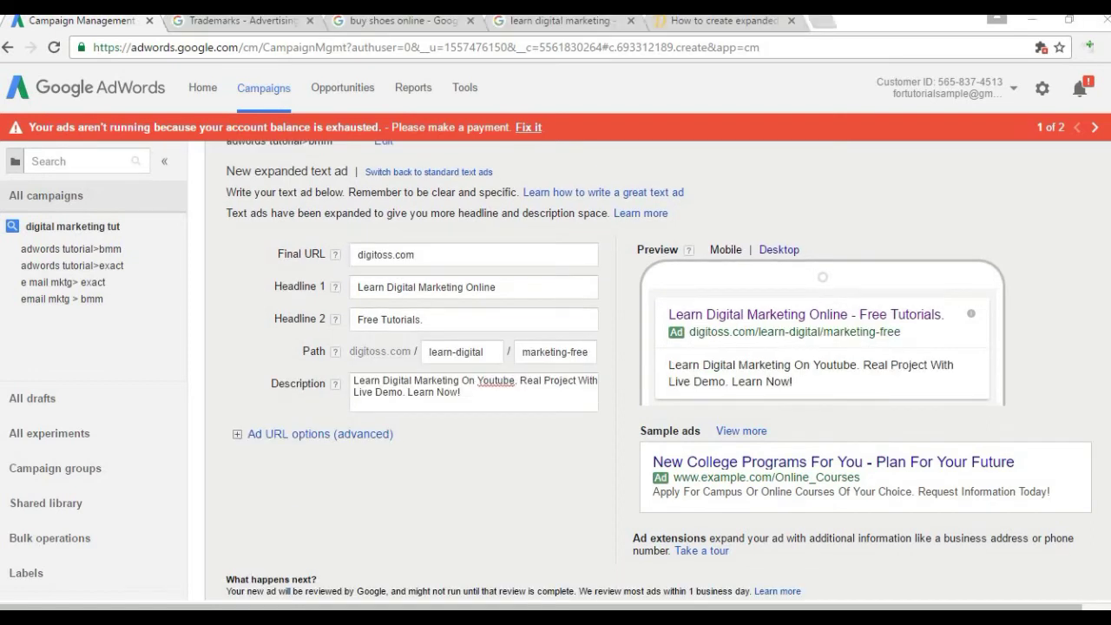
Copy and clear Headline 1 to check its character limit, and paste "Learn Digital Marketing Online" back in
click(453, 254)
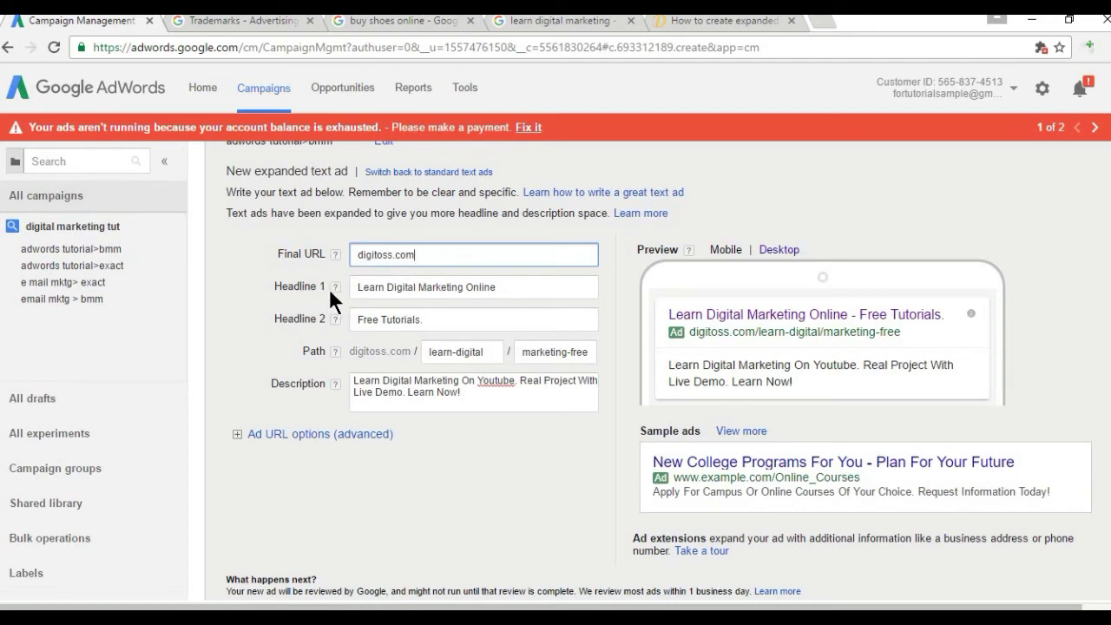
click(487, 287)
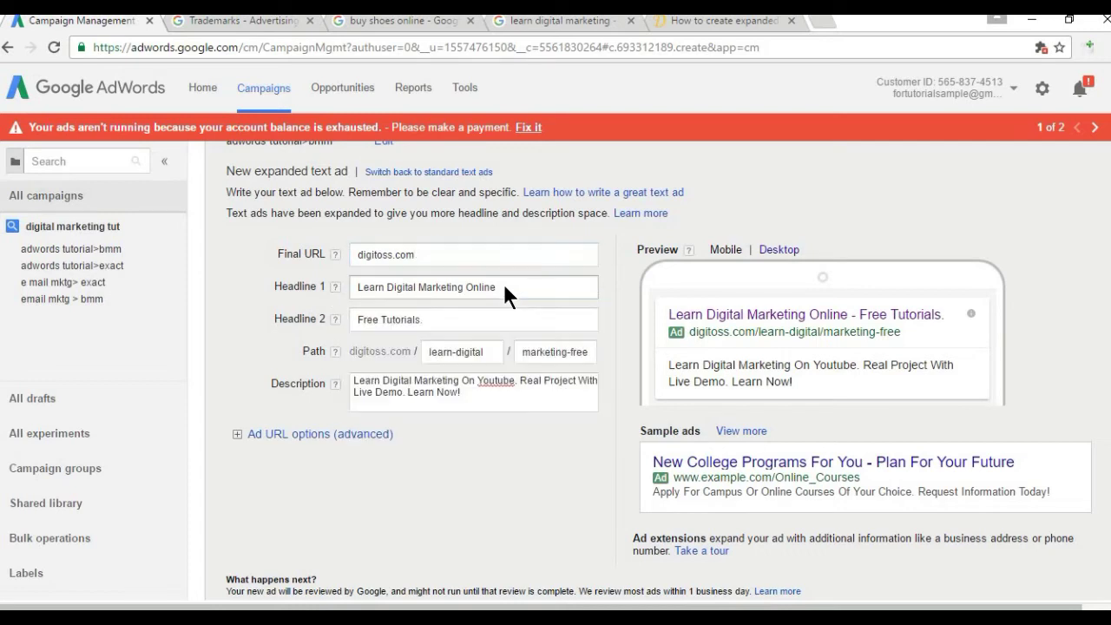
drag(497, 287, 342, 283)
key(ctrl+c)
key(BackSpace)
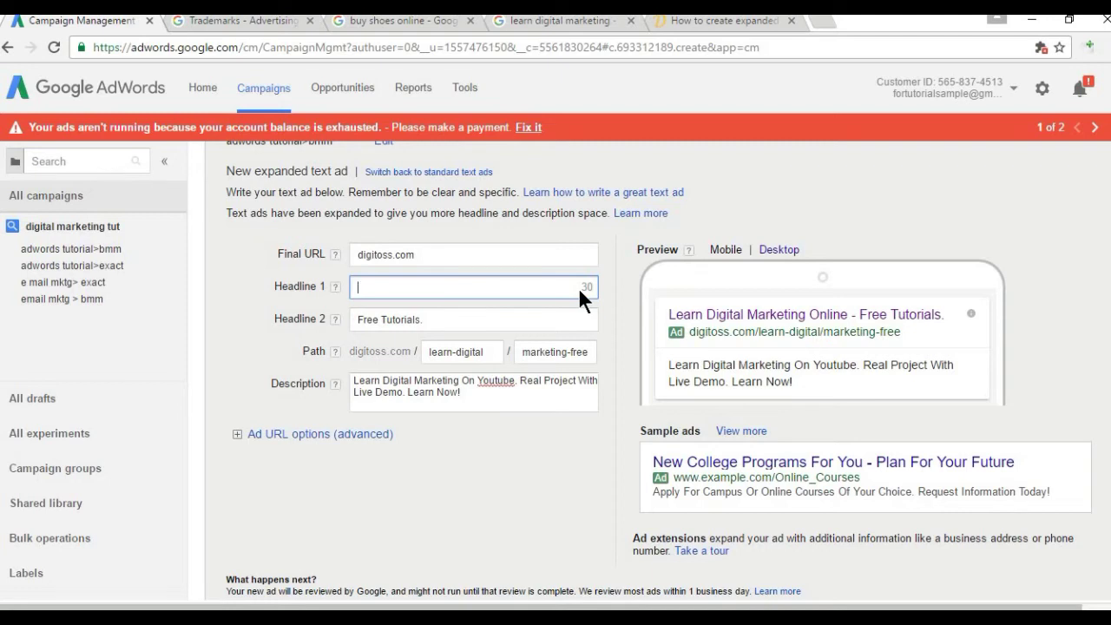
key(ctrl+v)
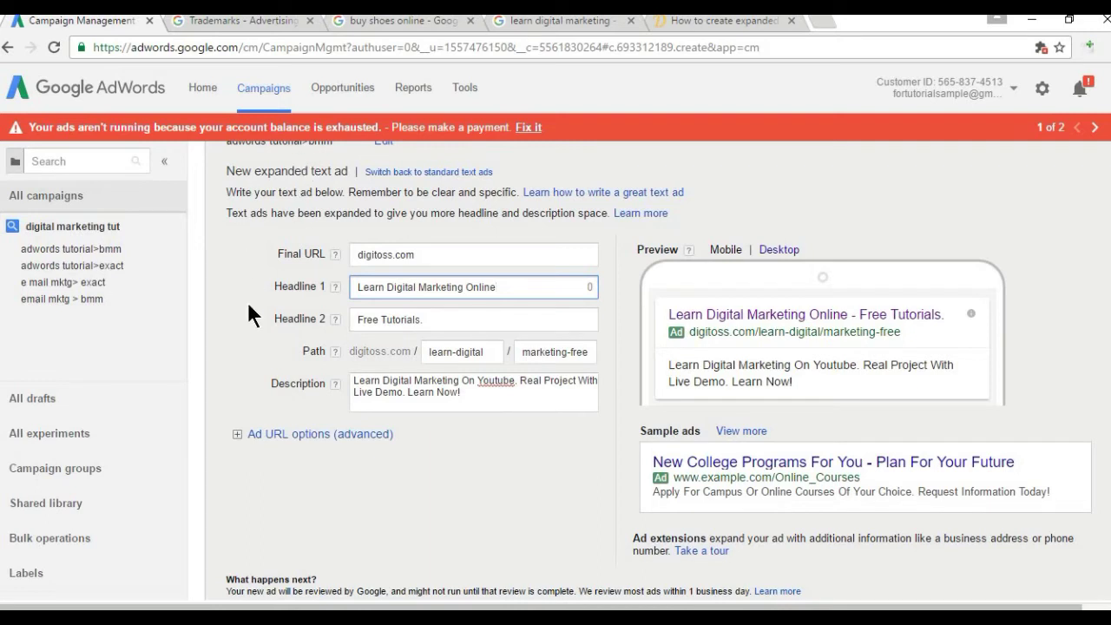
Review Headline 2 and the path, and clear the description to check its character limit before pasting the copied text back
click(565, 321)
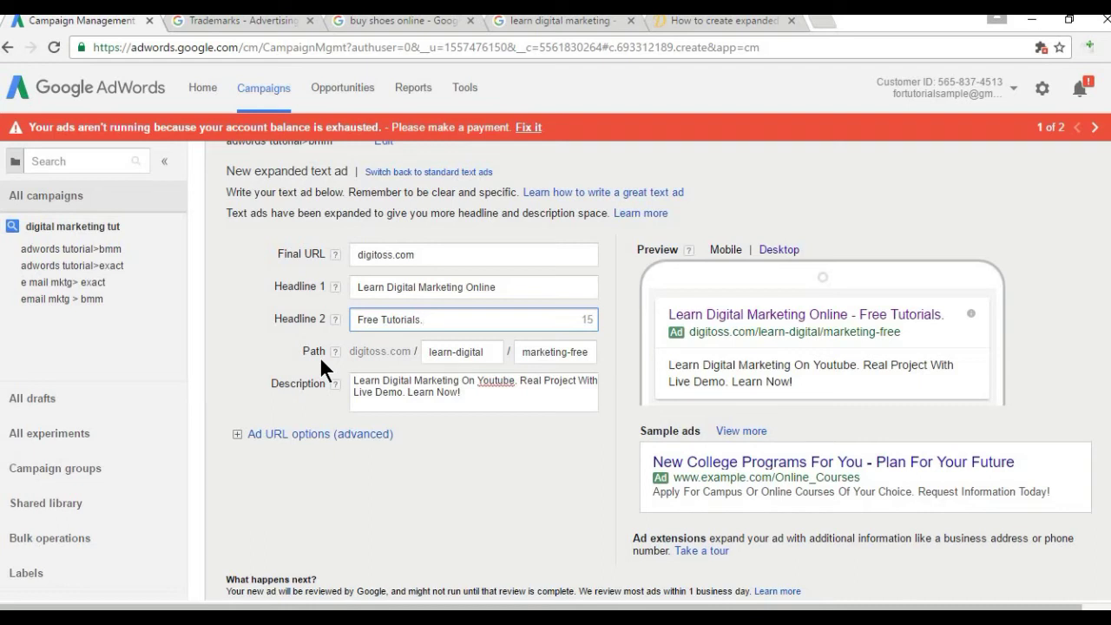
click(490, 350)
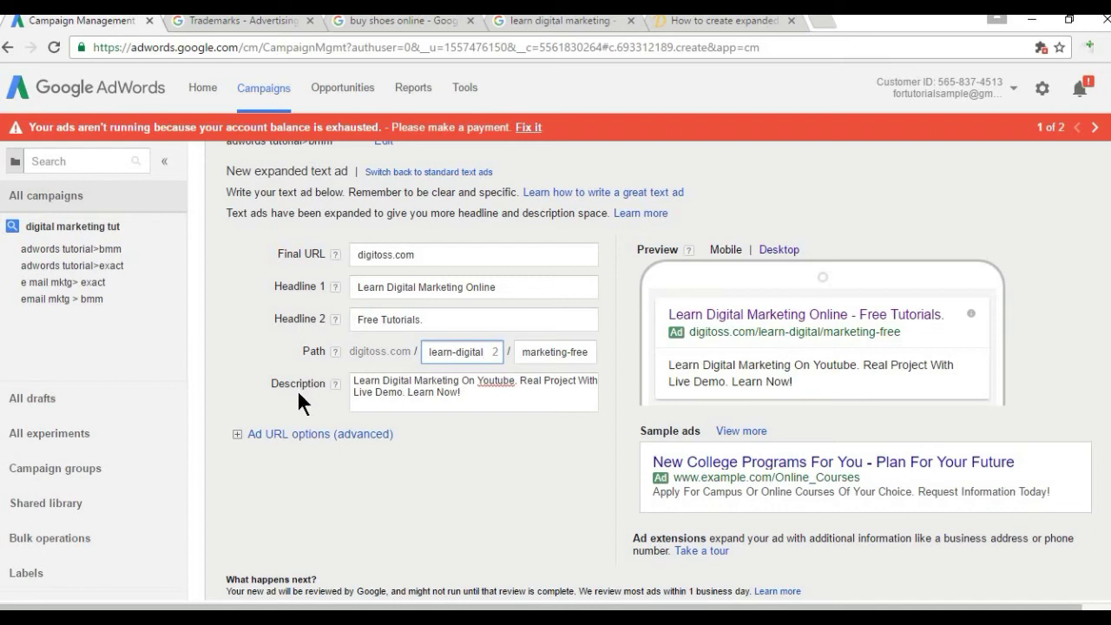
drag(482, 392, 350, 382)
key(ctrl+c)
key(BackSpace)
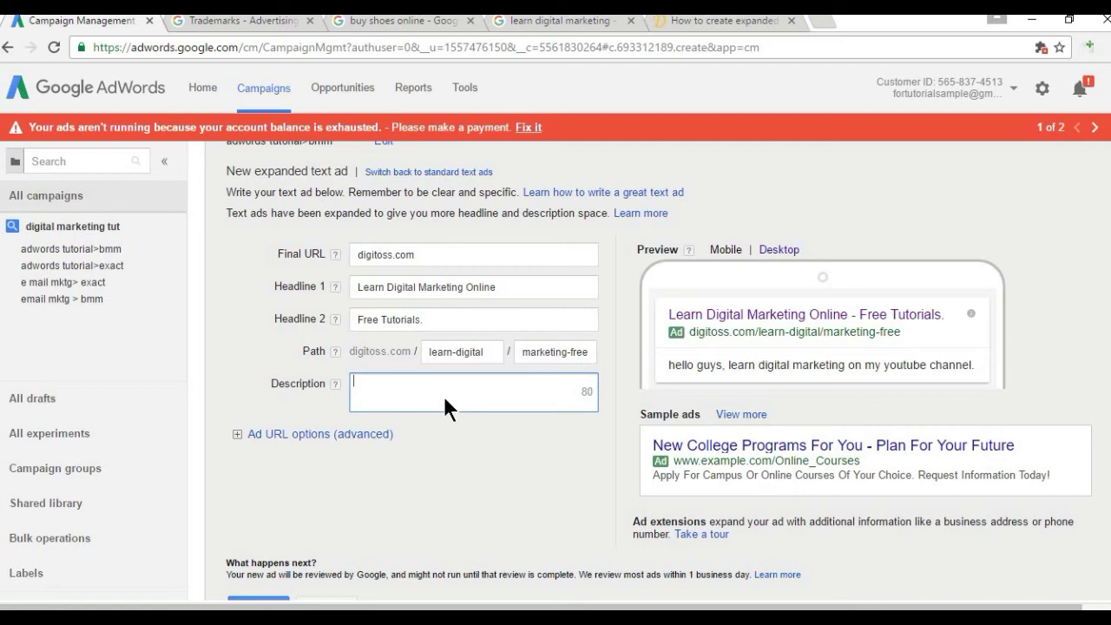
key(ctrl+v)
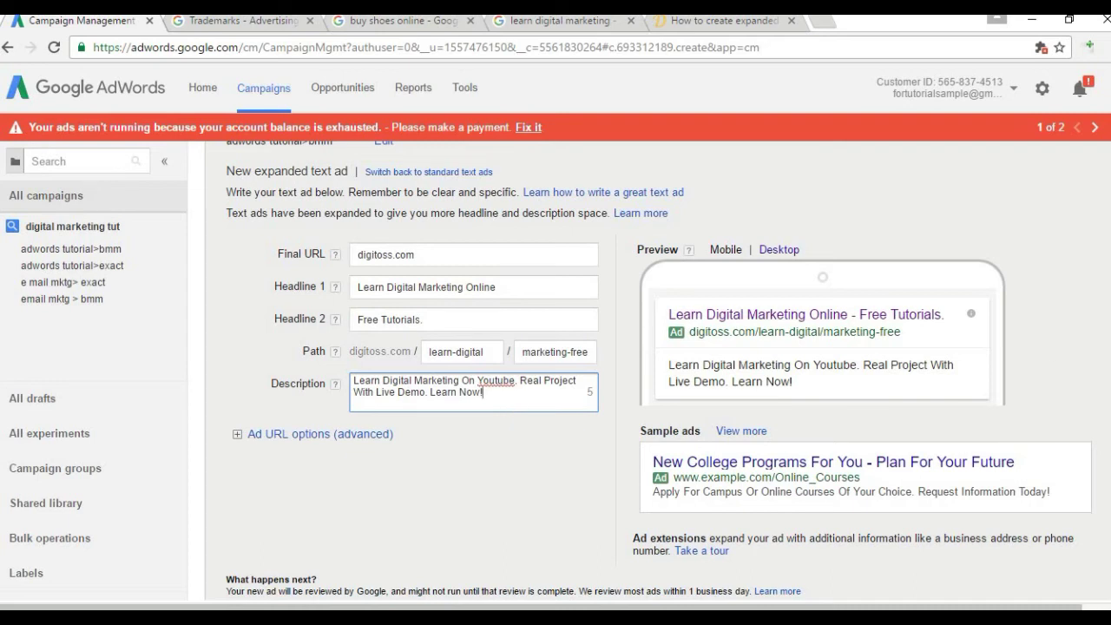
Review the completed expanded text ad form, checking the remaining characters of Headline 1, Headline 2 and the description
scroll(660, 365, down, 2)
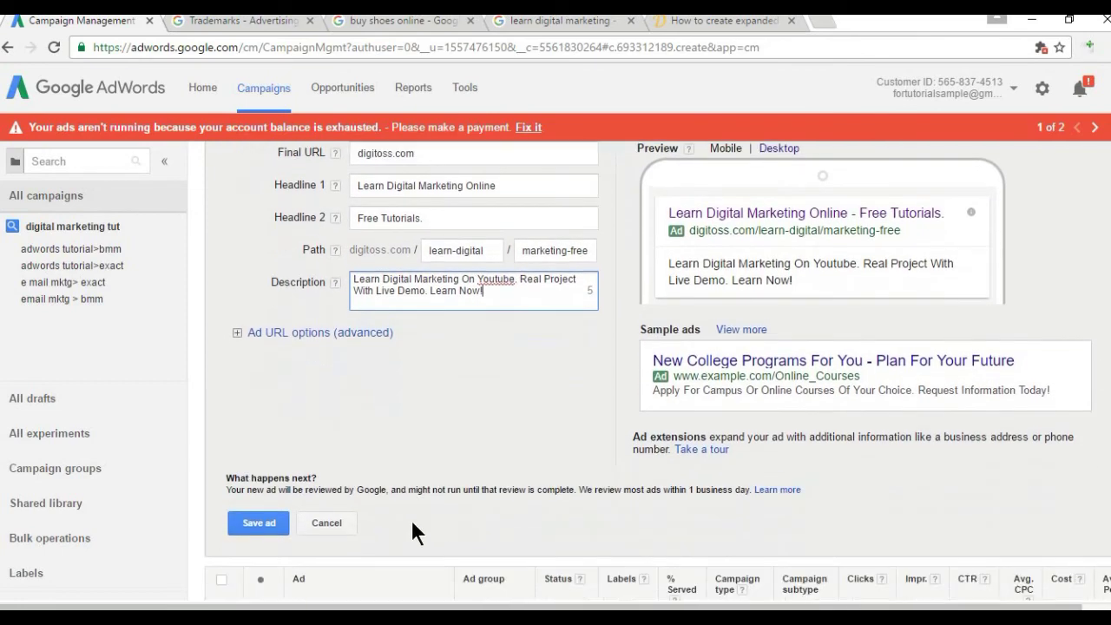
click(251, 526)
scroll(657, 371, up, 2)
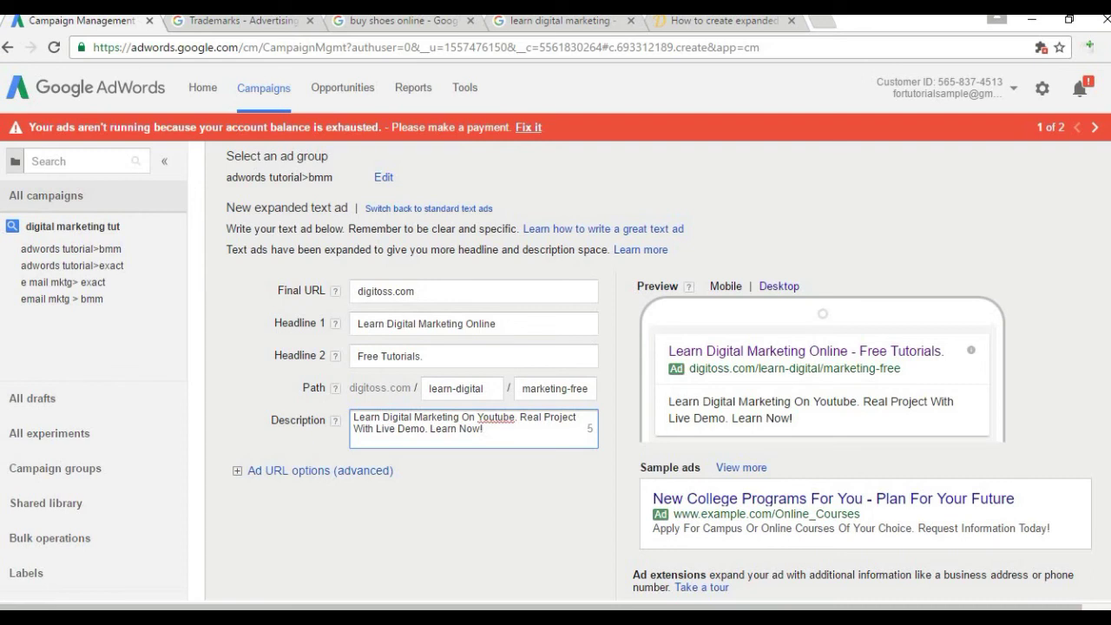
click(562, 327)
click(497, 357)
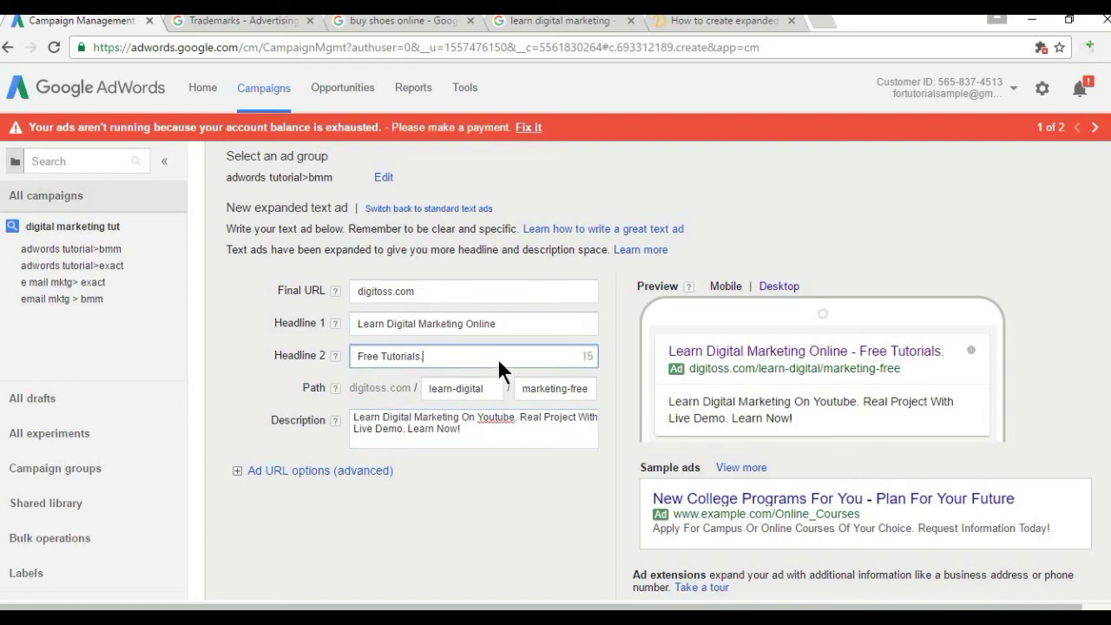
click(499, 428)
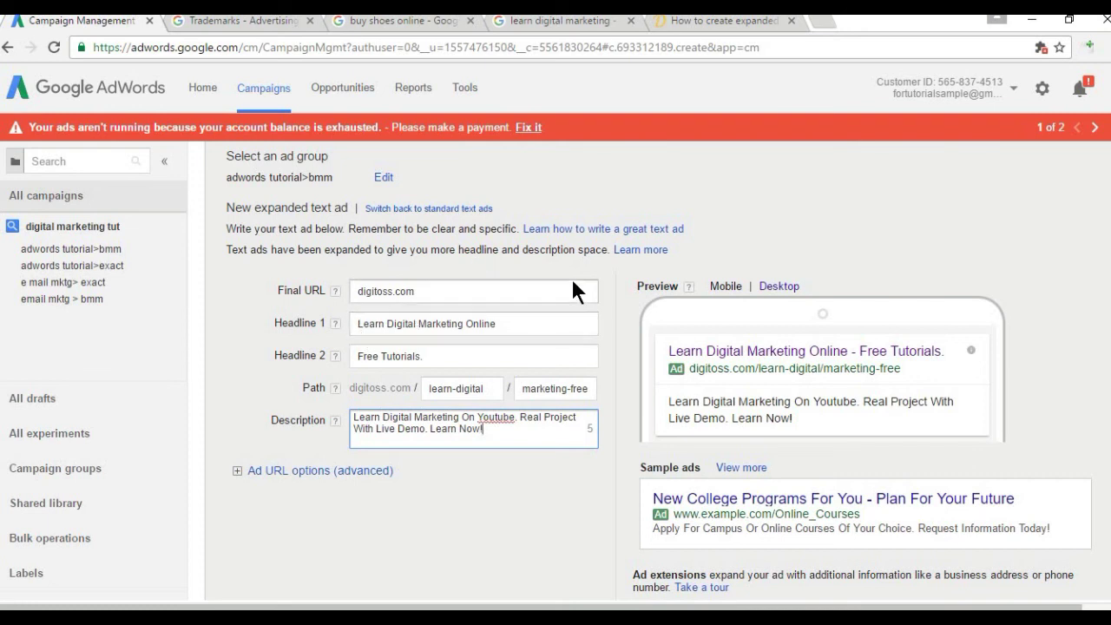
Examine the Google search ads for "buy shoes online" and the Trademarks advertising policy, and return to the new ad form in AdWords
click(404, 33)
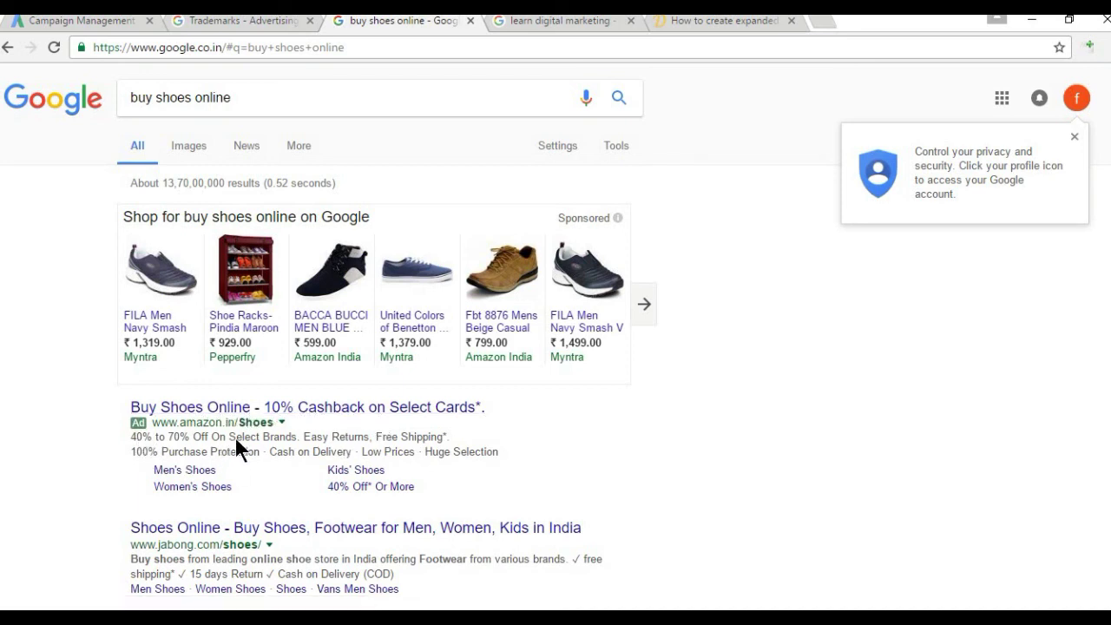
click(253, 35)
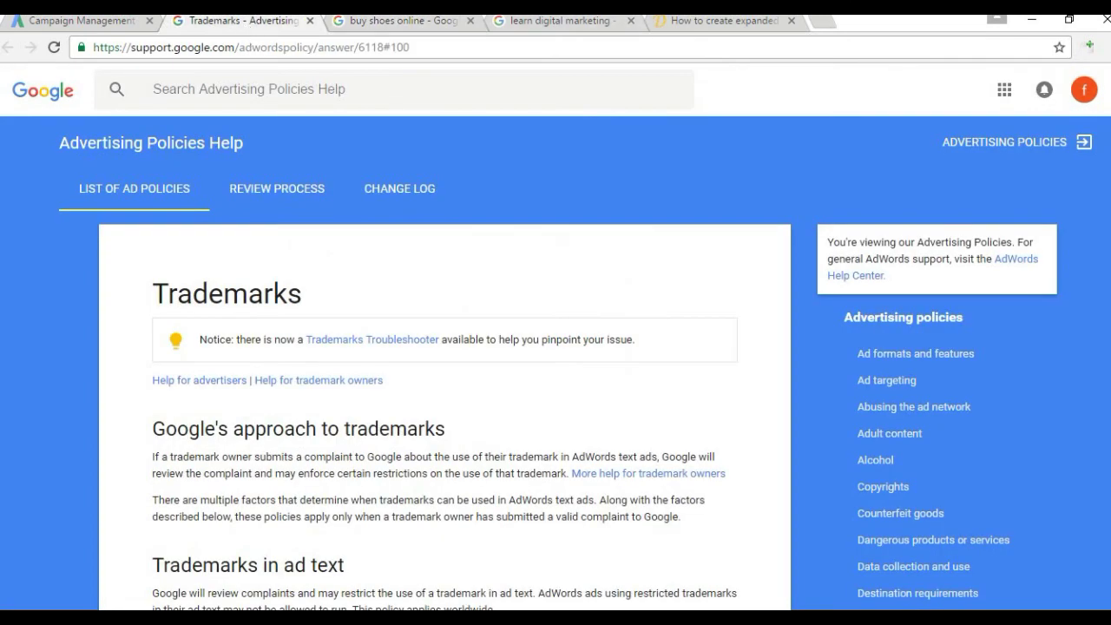
click(107, 26)
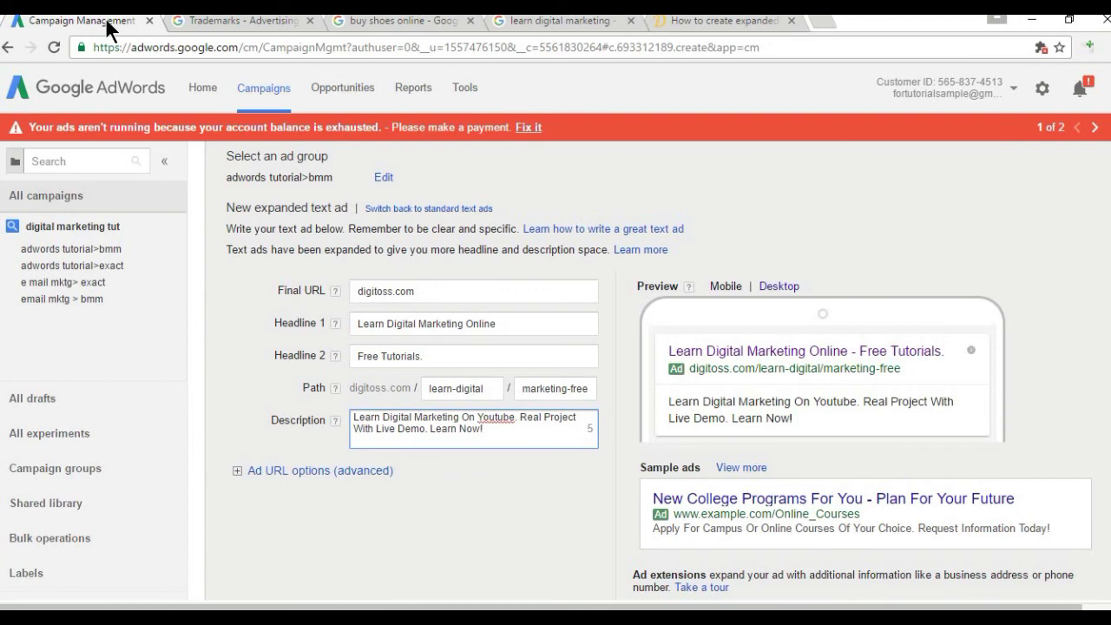
scroll(848, 191, down, 1)
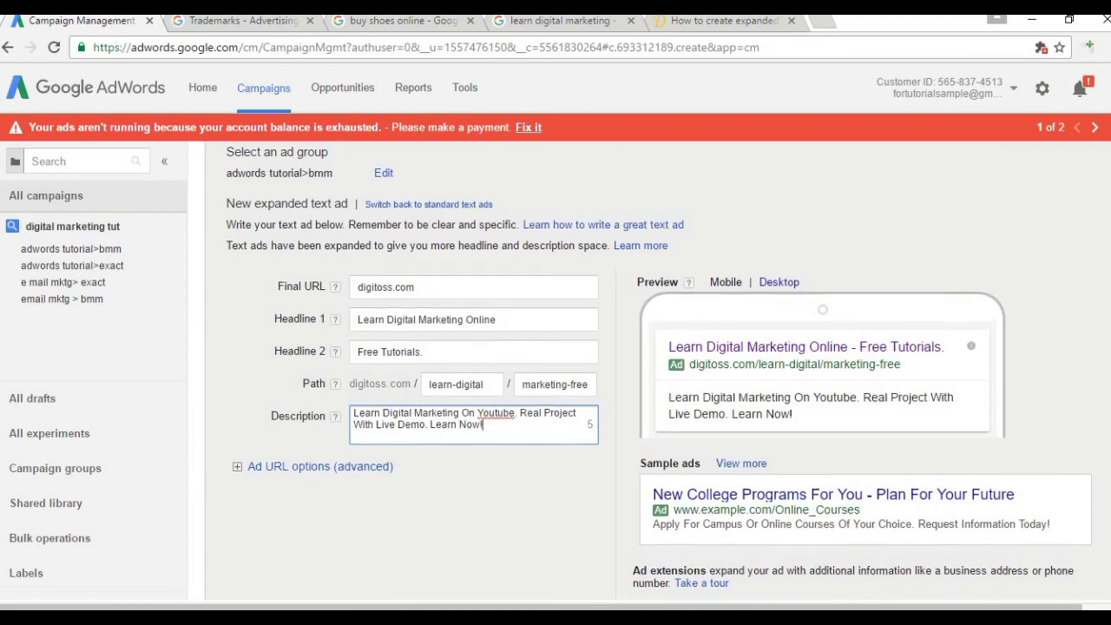